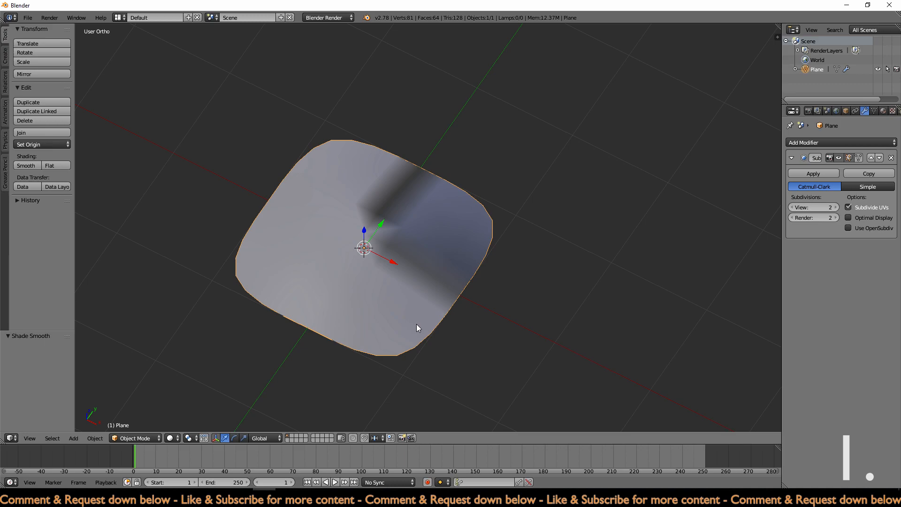
Recalculate and flip the normals of the plane's dark-shaded quarter face, and return to Object Mode.
{"action": "key", "text": "Tab"}
{"action": "key", "text": "b"}
{"action": "left_click_drag", "start_coordinate": [359, 144], "coordinate": [565, 306]}
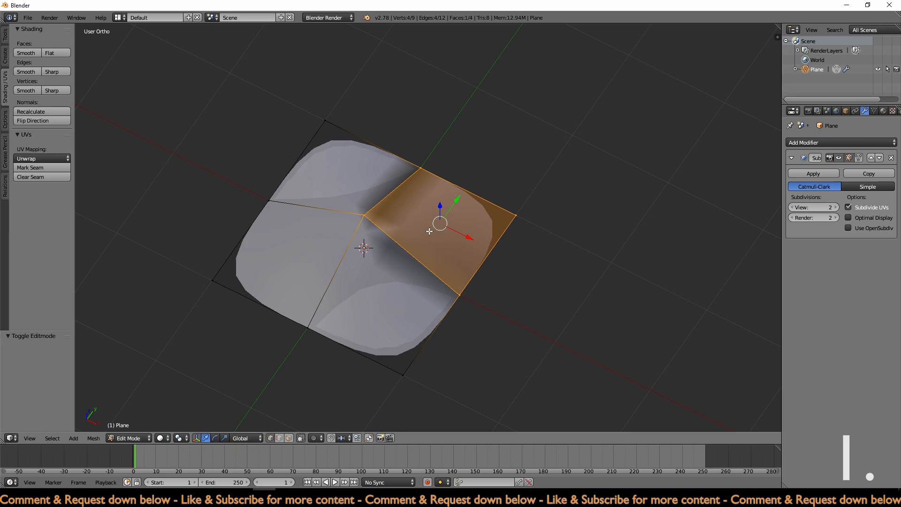
{"action": "left_click", "coordinate": [52, 113]}
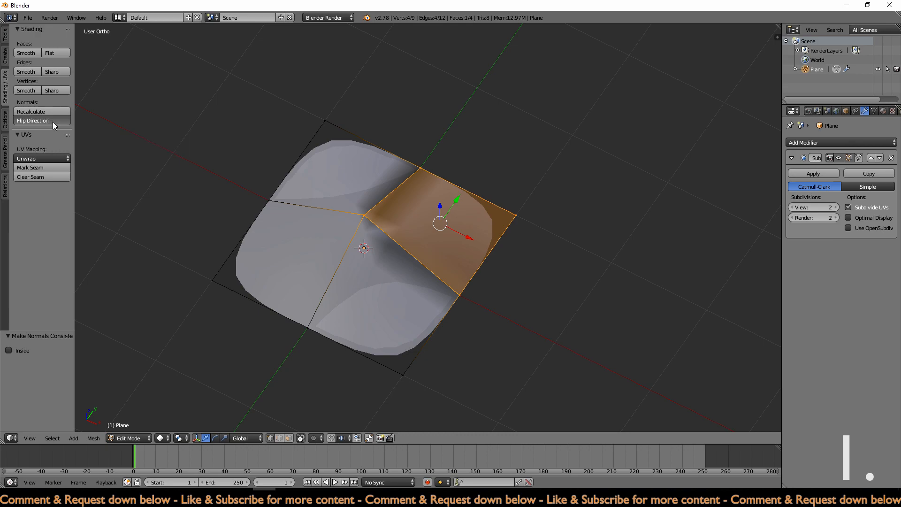
{"action": "left_click", "coordinate": [53, 122]}
{"action": "key", "text": "Tab"}
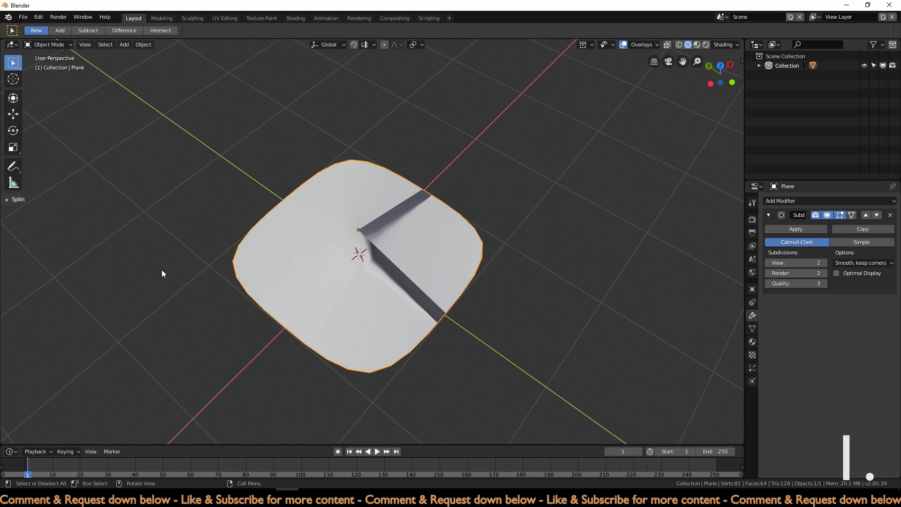
In Blender 2.80, flip the normals of the plane's selected quarter face in Edit Mode.
{"action": "key", "text": "Tab"}
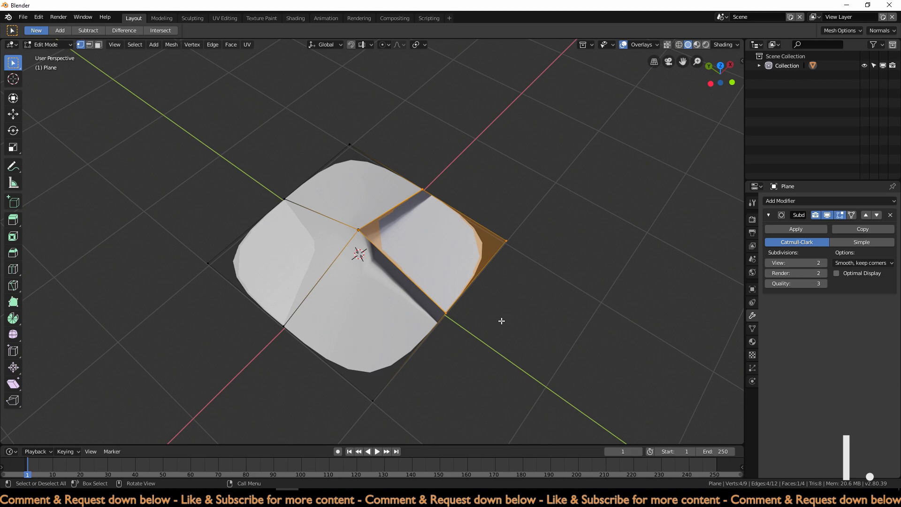
{"action": "left_click", "coordinate": [170, 44]}
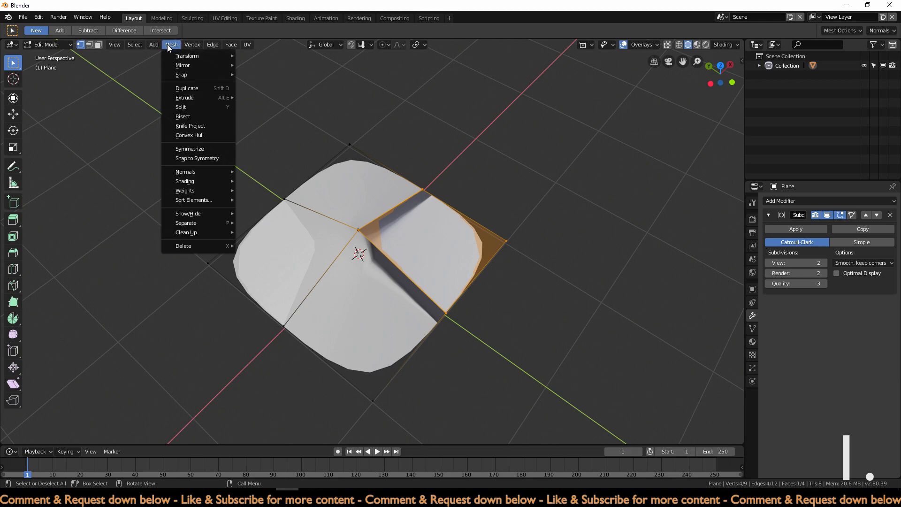
{"action": "mouse_move", "coordinate": [205, 173]}
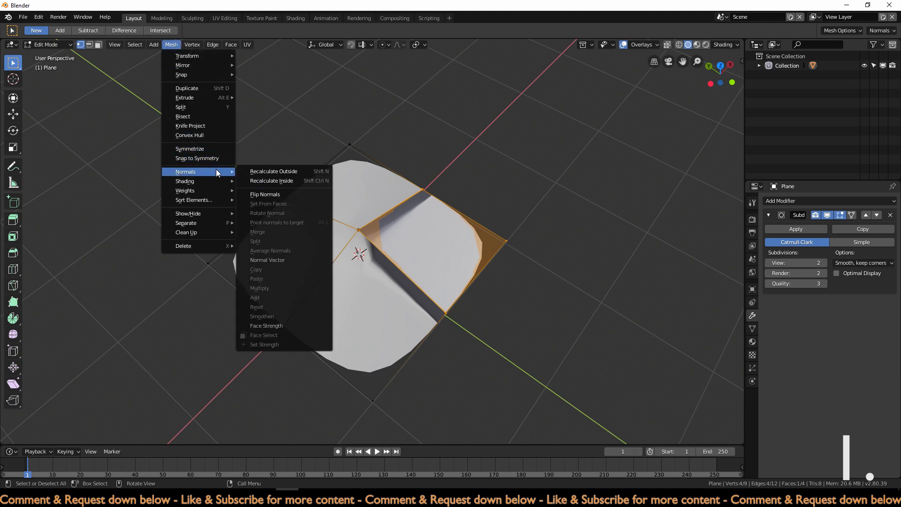
{"action": "left_click", "coordinate": [248, 194]}
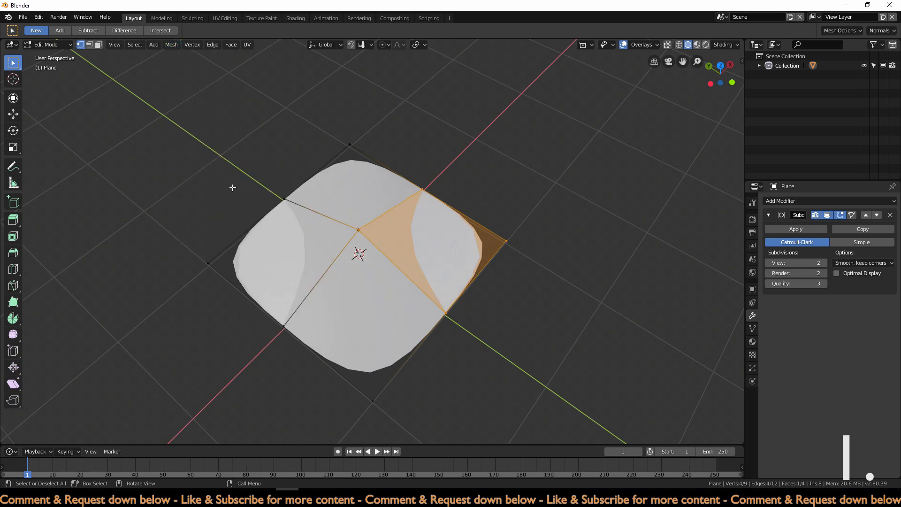
Recalculate the selected face's normals outside and again inside, undoing and redoing the inside recalculation.
{"action": "key", "text": "shift+n"}
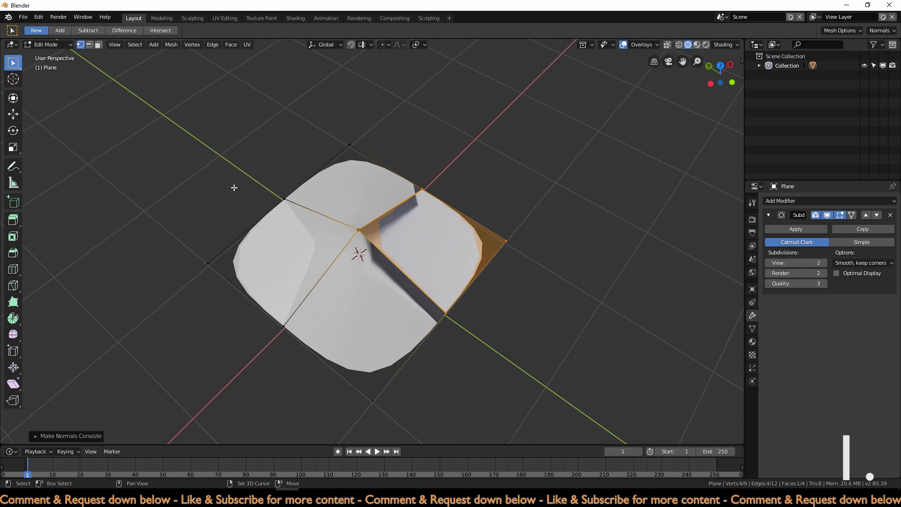
{"action": "key", "text": "ctrl+shift+n"}
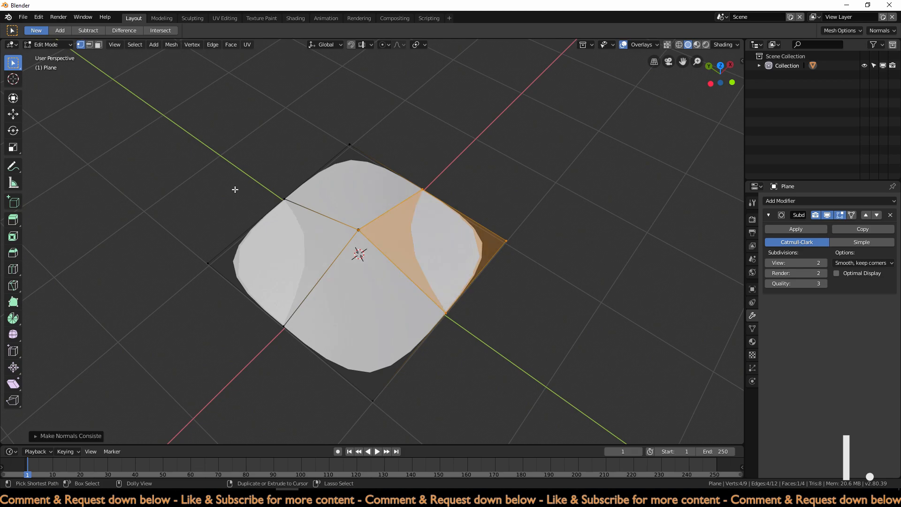
{"action": "key", "text": "ctrl+z"}
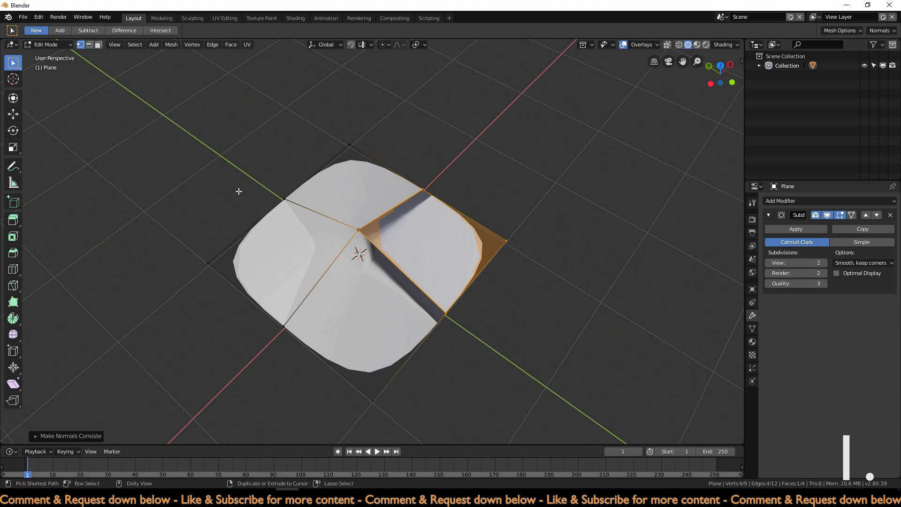
{"action": "key", "text": "ctrl+shift+z"}
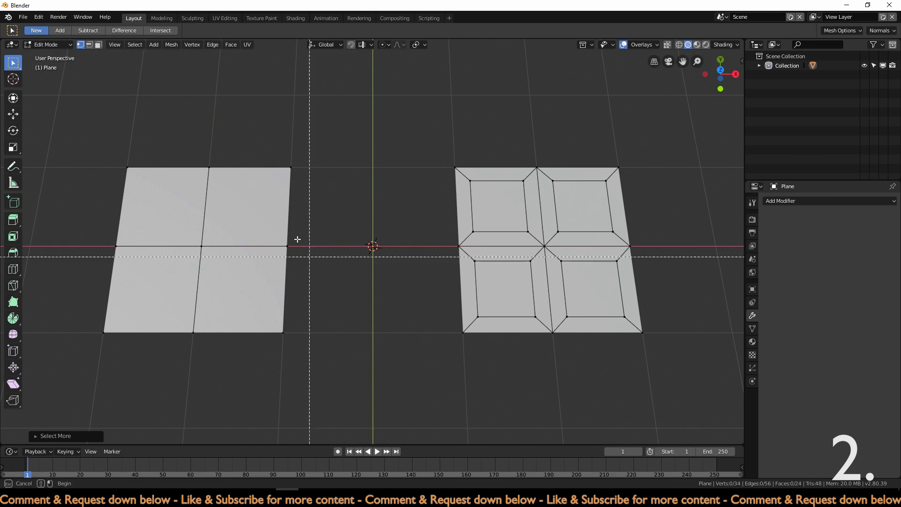
Try insetting a single face of the plain four-face grid by extruding it in place and scaling it down, and undo it.
{"action": "left_click", "coordinate": [258, 226]}
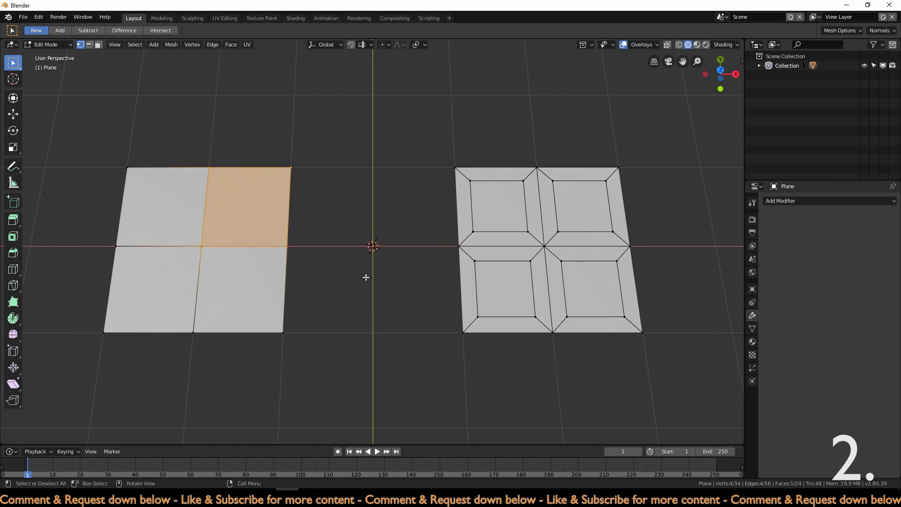
{"action": "key", "text": "e"}
{"action": "right_click", "coordinate": [366, 277]}
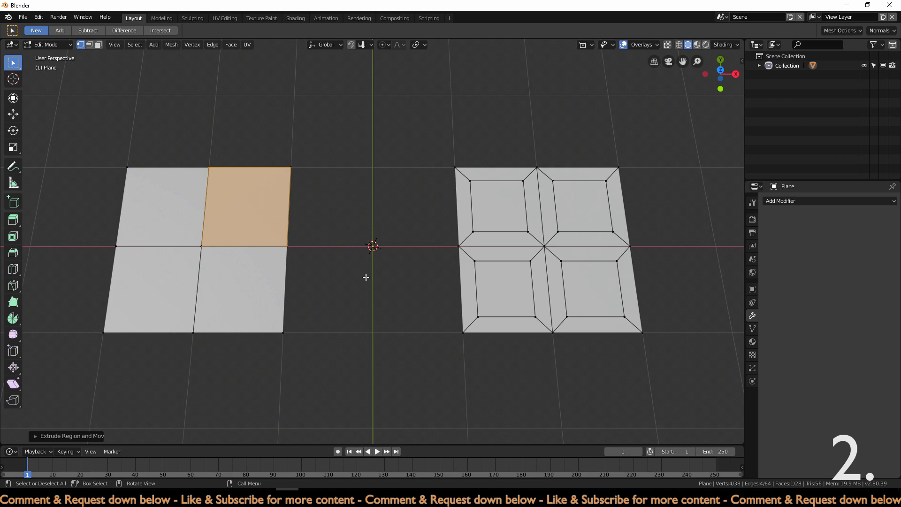
{"action": "key", "text": "s"}
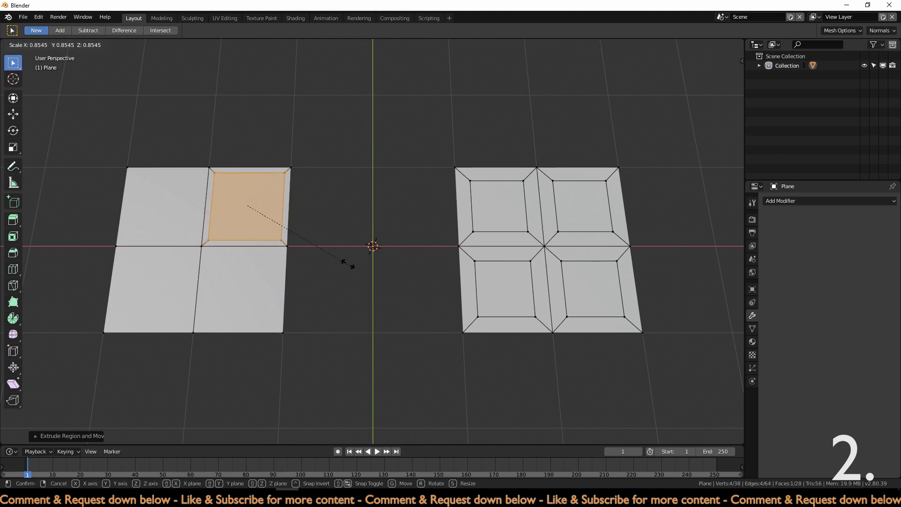
{"action": "right_click", "coordinate": [331, 258]}
{"action": "key", "text": "ctrl+z"}
{"action": "key", "text": "ctrl+z"}
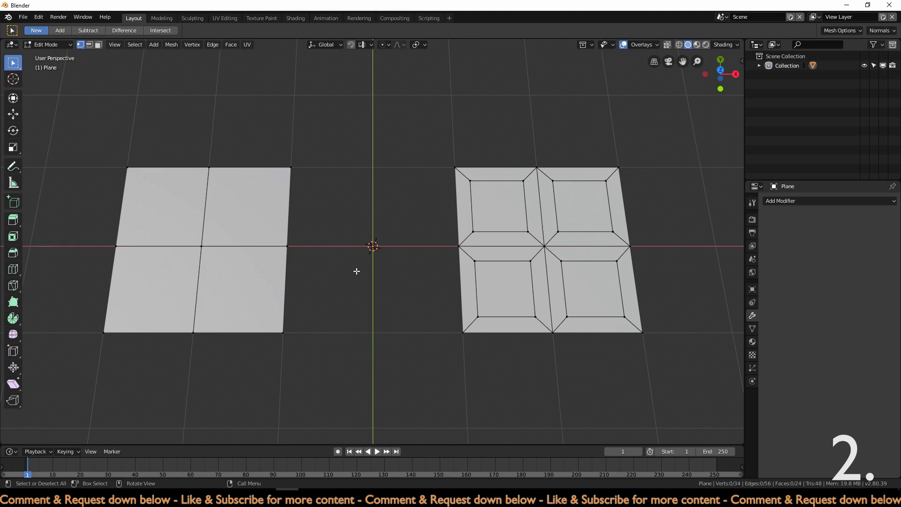
Select all four faces of the plain grid, try extruding them in place and scaling them down as one region, and undo the extrusion.
{"action": "left_click_drag", "start_coordinate": [42, 128], "coordinate": [349, 367]}
{"action": "key", "text": "e"}
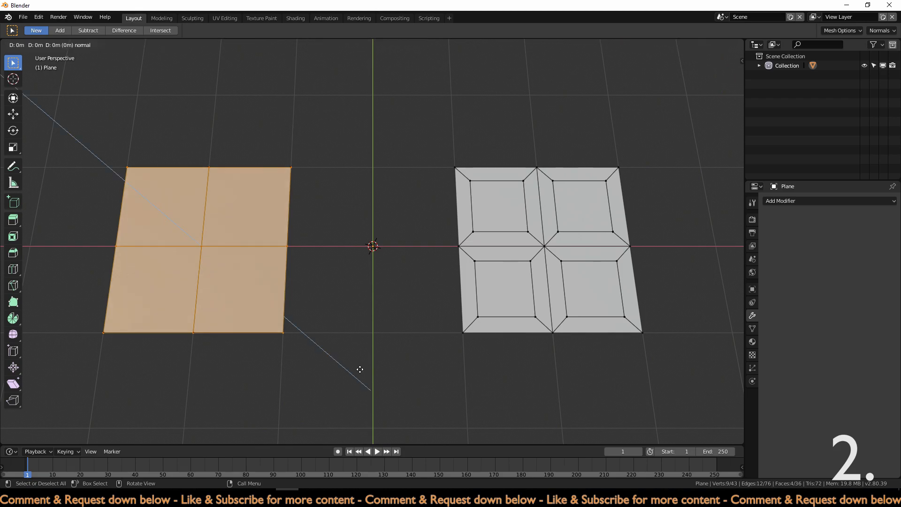
{"action": "right_click", "coordinate": [374, 342]}
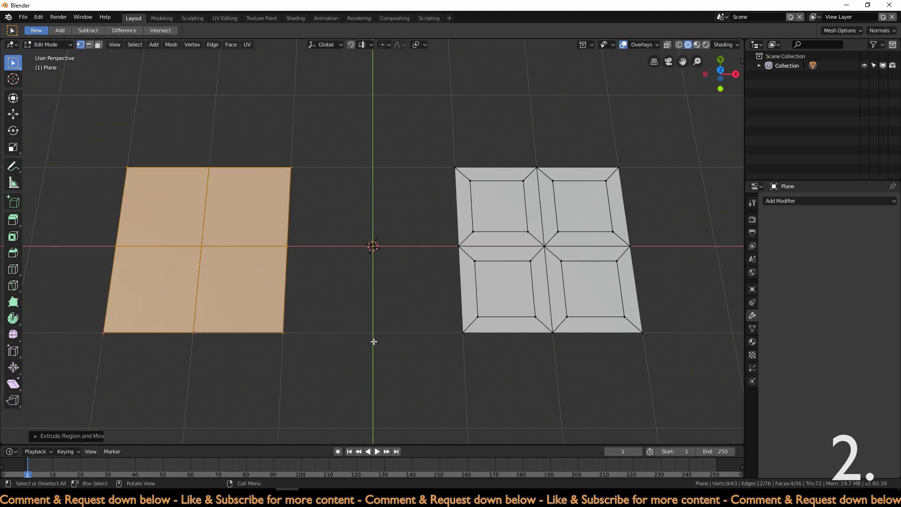
{"action": "key", "text": "s"}
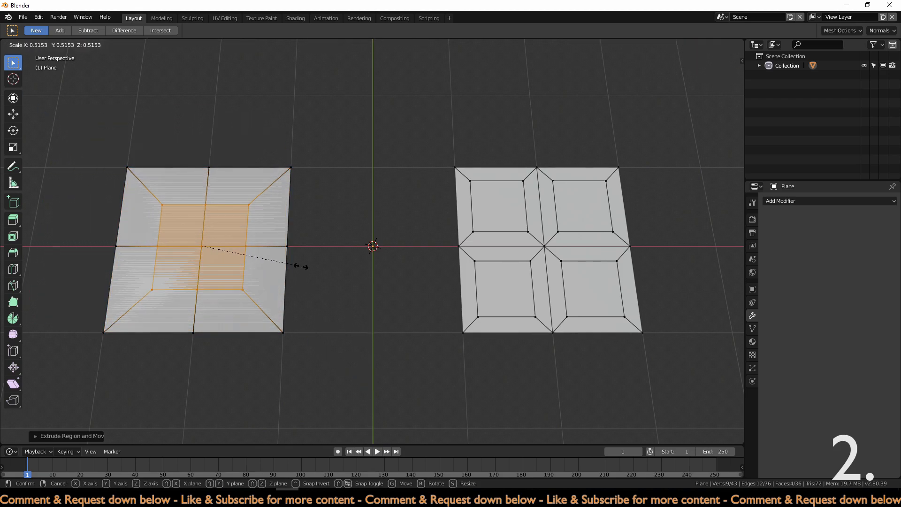
{"action": "right_click", "coordinate": [320, 306]}
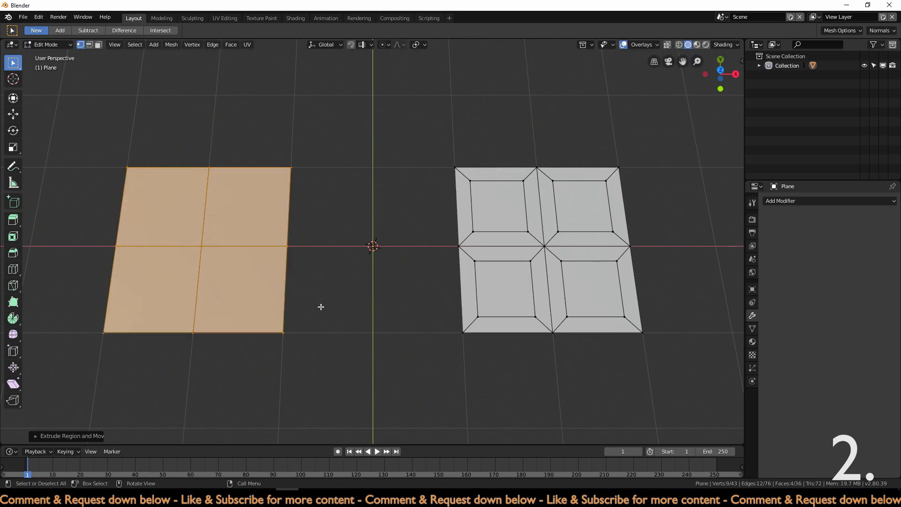
{"action": "key", "text": "ctrl+z"}
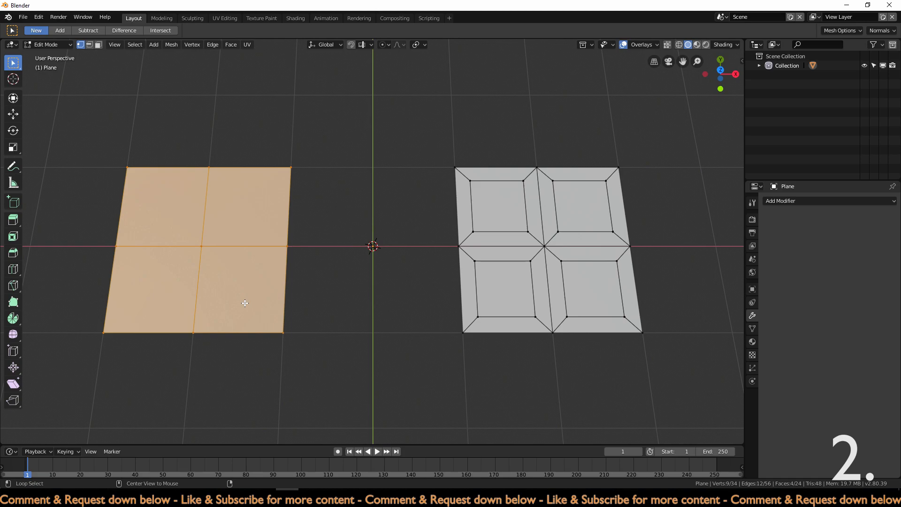
Try Extrude Individual Faces in place on the four selected faces with a scale around the median point, and undo it.
{"action": "key", "text": "alt+e"}
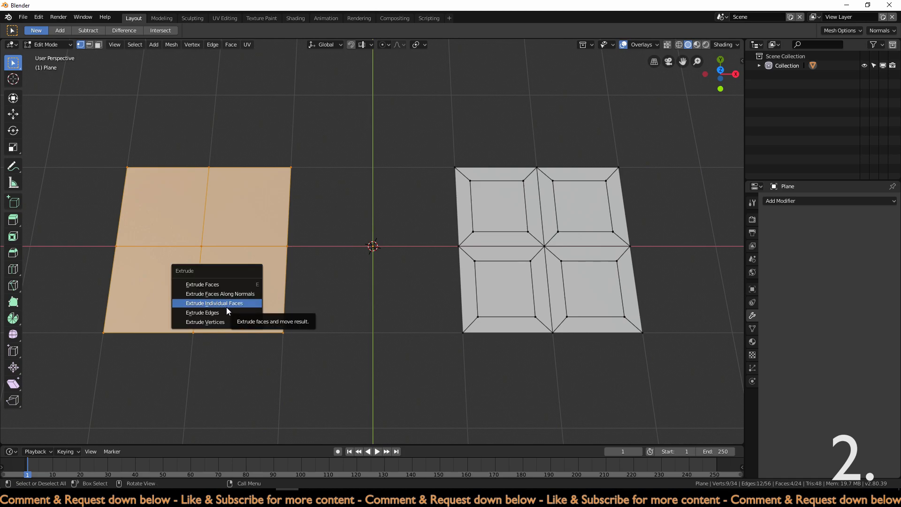
{"action": "left_click", "coordinate": [226, 303]}
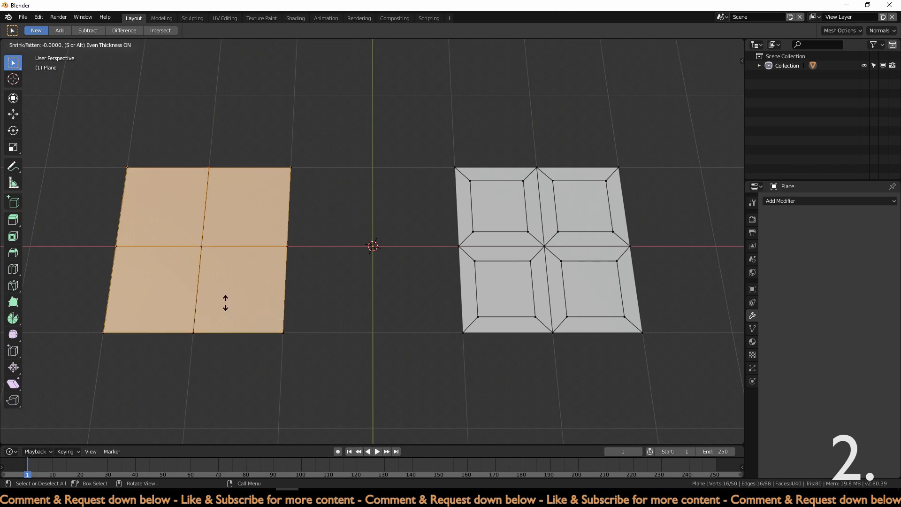
{"action": "left_click", "coordinate": [225, 302]}
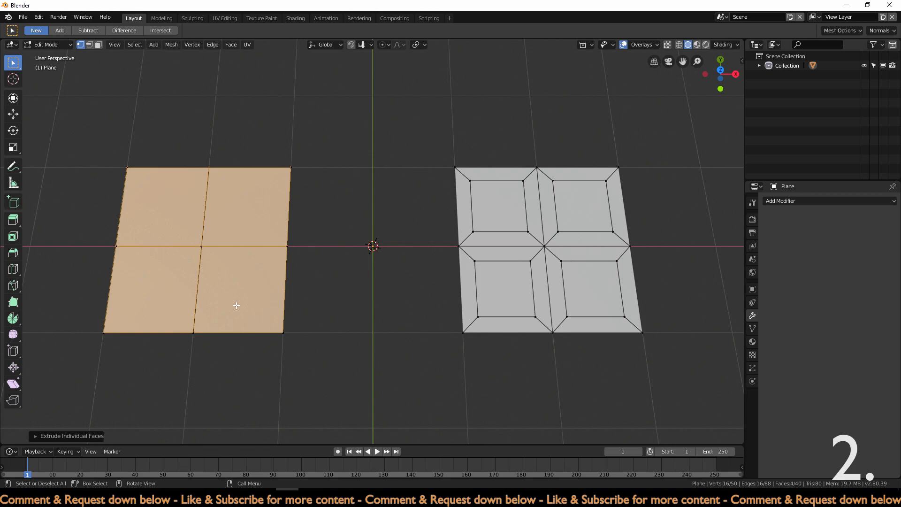
{"action": "key", "text": "s"}
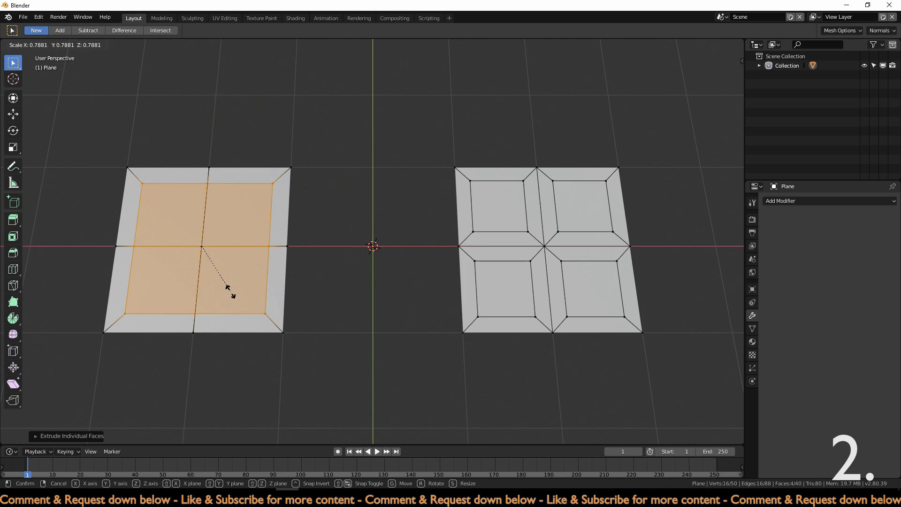
{"action": "right_click", "coordinate": [231, 292]}
{"action": "key", "text": "ctrl+z"}
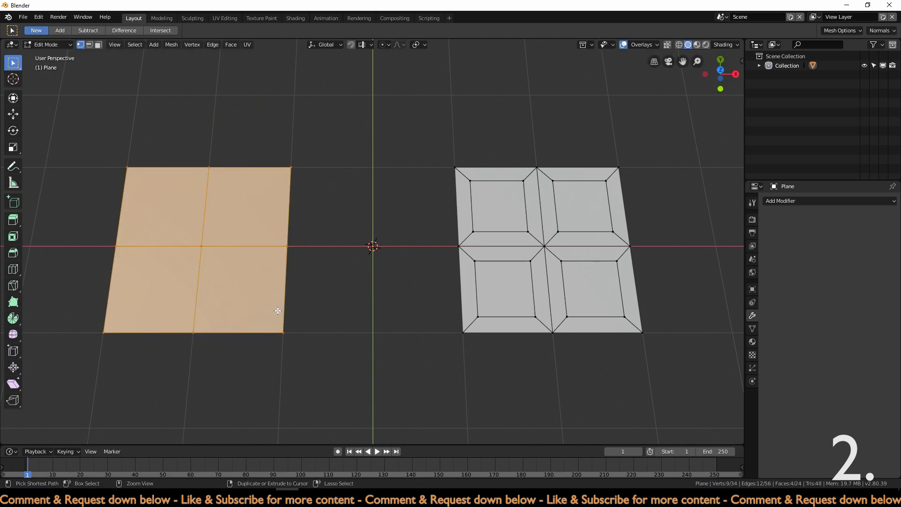
Set the transform pivot point to Individual Origins.
{"action": "left_click", "coordinate": [416, 44]}
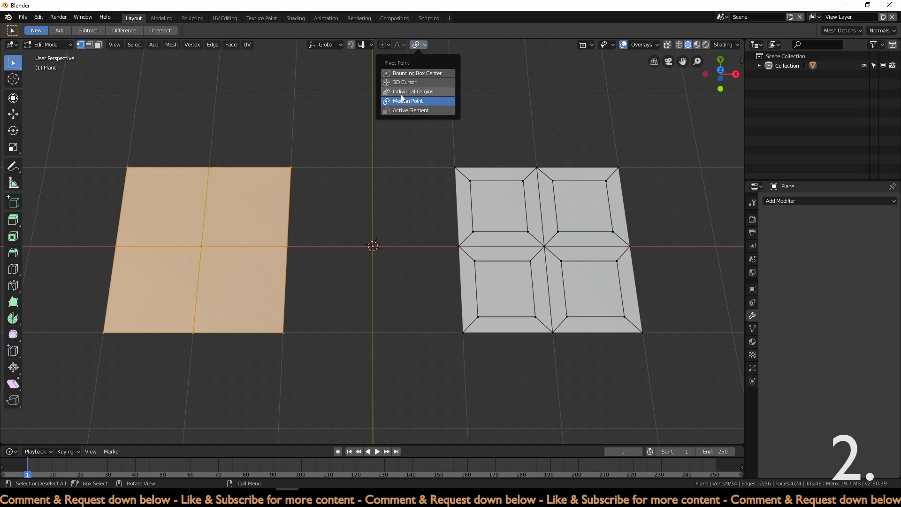
{"action": "left_click", "coordinate": [419, 92]}
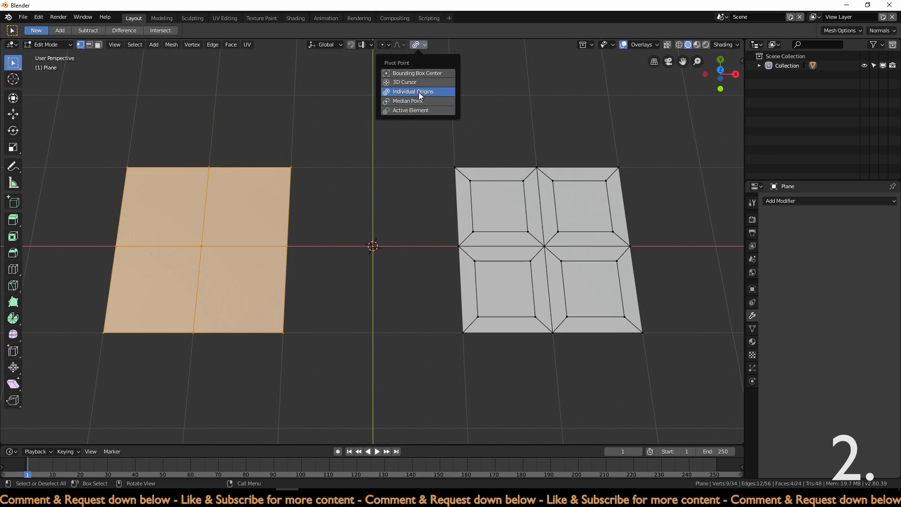
Try a regular region extrusion of the four faces in place, scaled down with individual origins, and undo it.
{"action": "key", "text": "e"}
{"action": "right_click", "coordinate": [351, 284]}
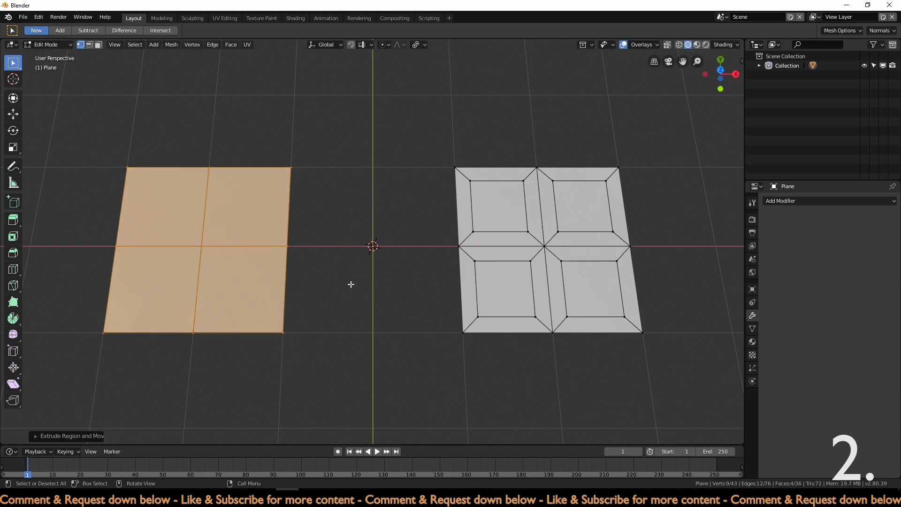
{"action": "key", "text": "s"}
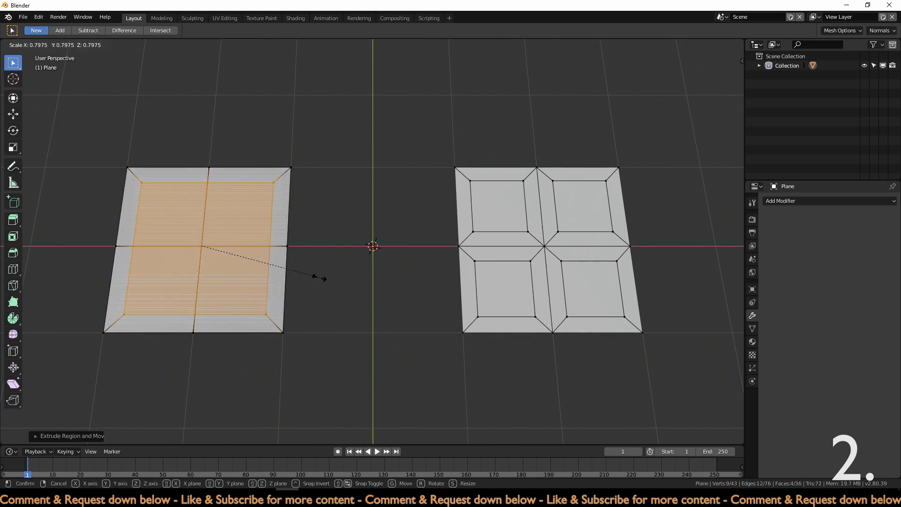
{"action": "left_click", "coordinate": [288, 277]}
{"action": "key", "text": "ctrl+z"}
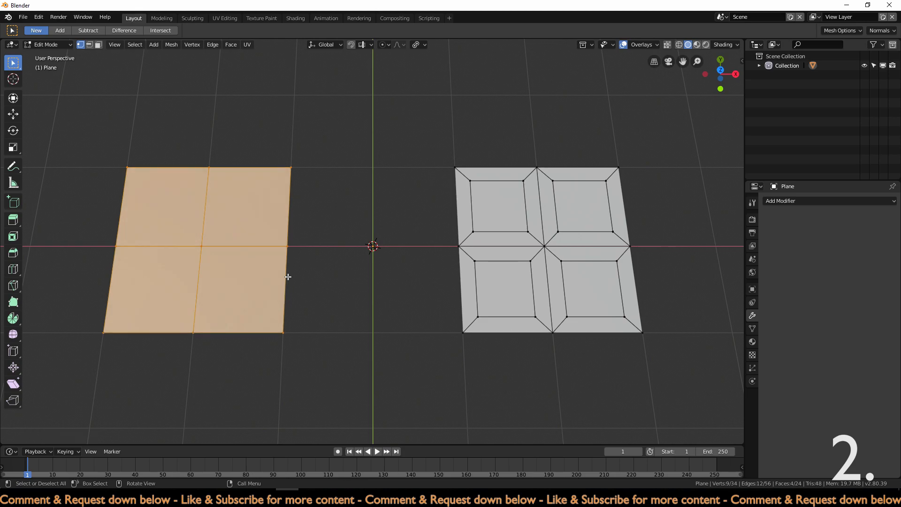
Extrude the plain grid's four faces individually in place and scale each one about its own origin.
{"action": "key", "text": "alt+e"}
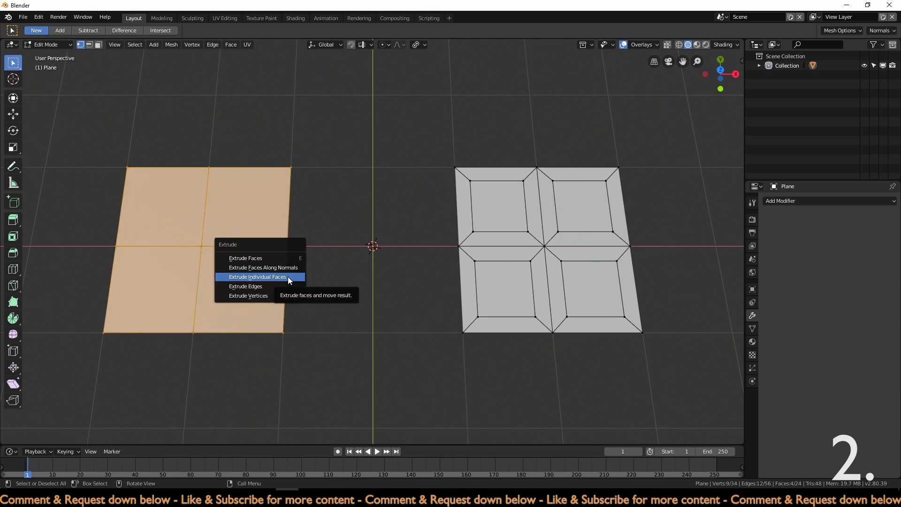
{"action": "left_click", "coordinate": [288, 277]}
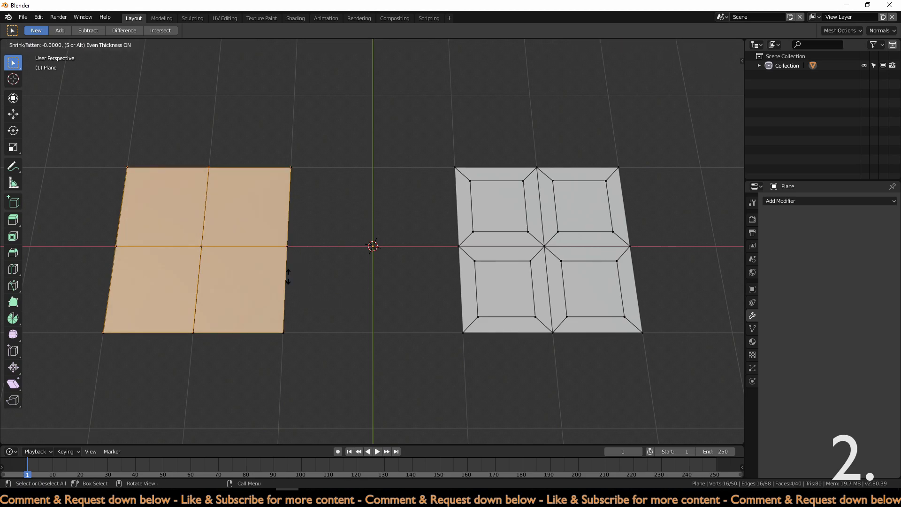
{"action": "left_click", "coordinate": [288, 277]}
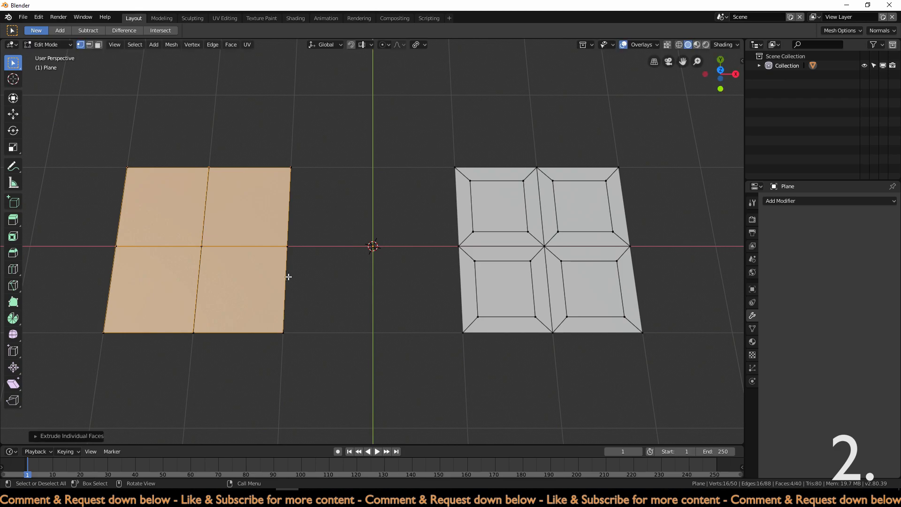
{"action": "key", "text": "s"}
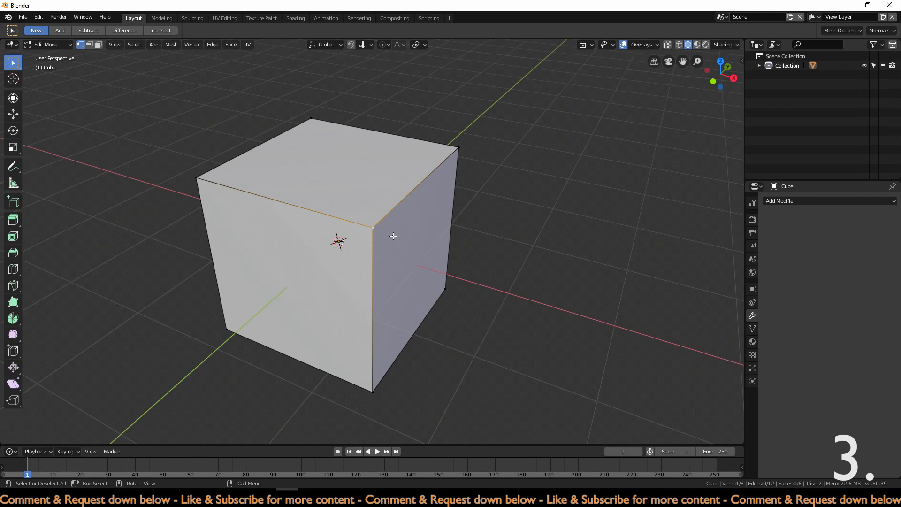
Apply a vertex bevel to the cube's selected front upper corner.
{"action": "key", "text": "ctrl+shift+b"}
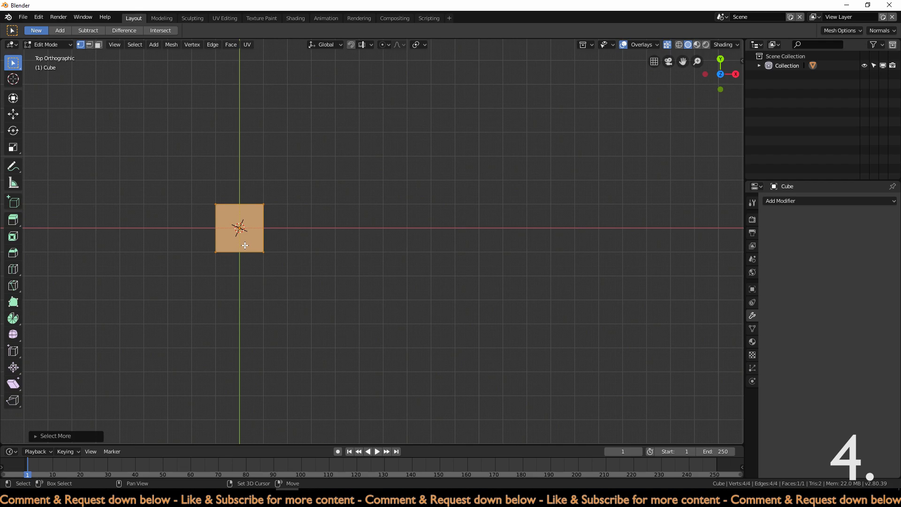
Try duplicating the square face twice by hand, 3 m apart along the X axis, and undo both copies.
{"action": "key", "text": "shift+d"}
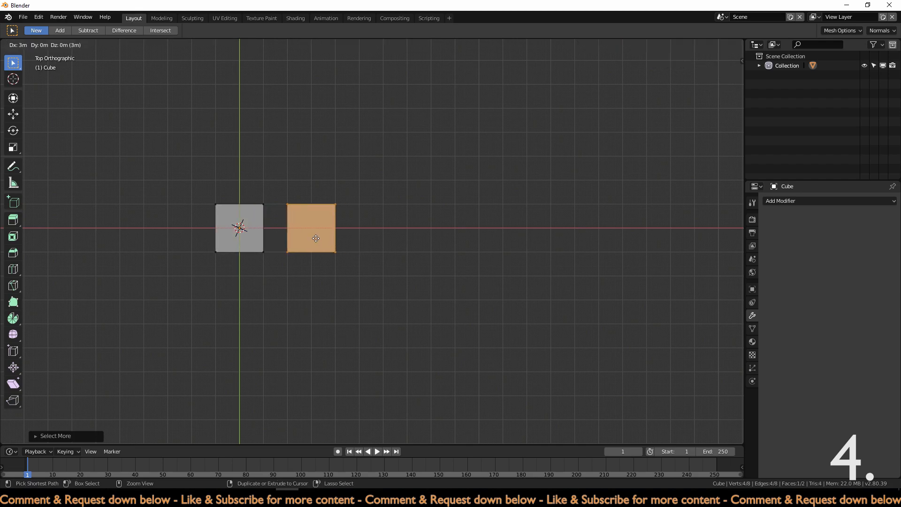
{"action": "left_click", "coordinate": [316, 238]}
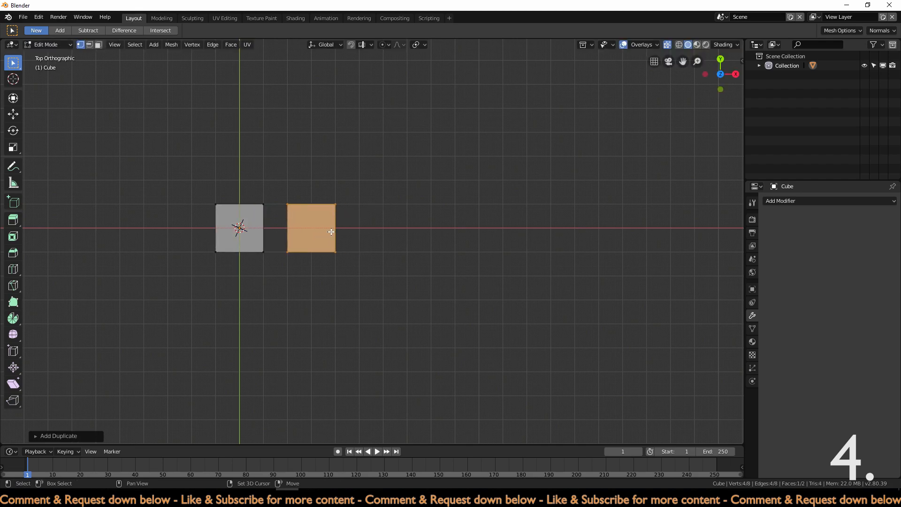
{"action": "key", "text": "shift+d"}
{"action": "left_click", "coordinate": [400, 235]}
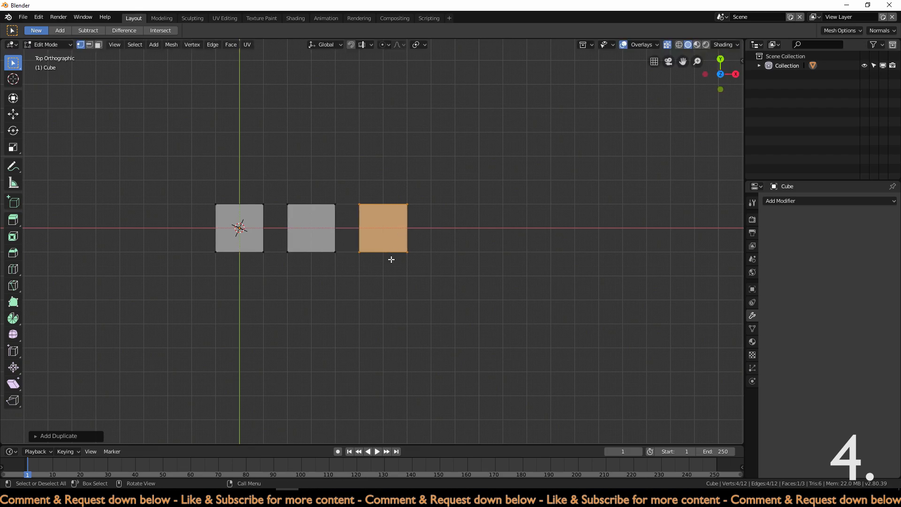
{"action": "key", "text": "ctrl+z"}
{"action": "key", "text": "ctrl+z"}
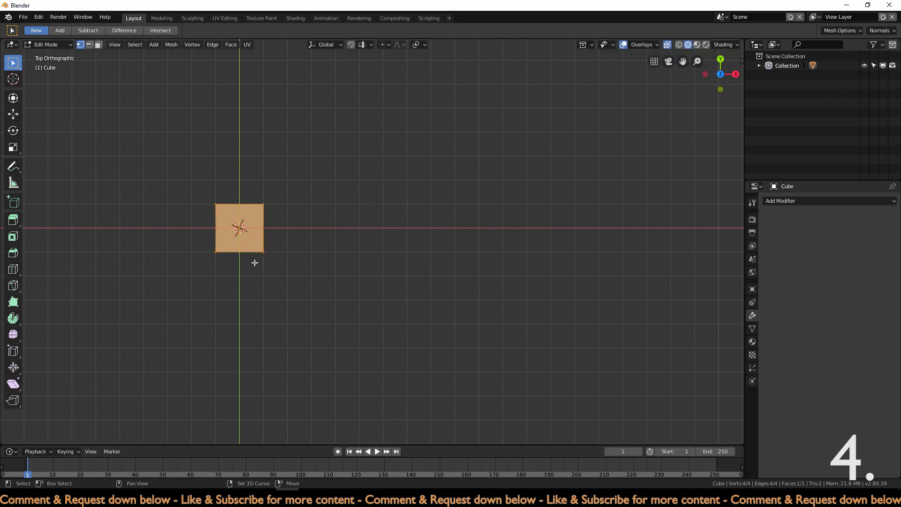
Duplicate the square face 3 m along the X axis and repeat the duplication five times to form a row of seven.
{"action": "key", "text": "shift+d"}
{"action": "left_click", "coordinate": [315, 262]}
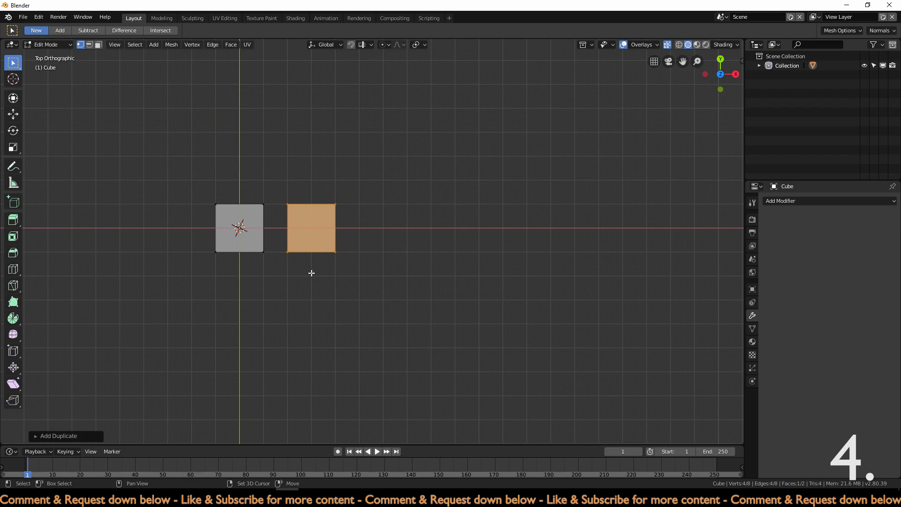
{"action": "key", "text": "shift+r"}
{"action": "key", "text": "shift+r"}
{"action": "key", "text": "shift+r"}
{"action": "key", "text": "shift+r"}
{"action": "key", "text": "shift+r"}
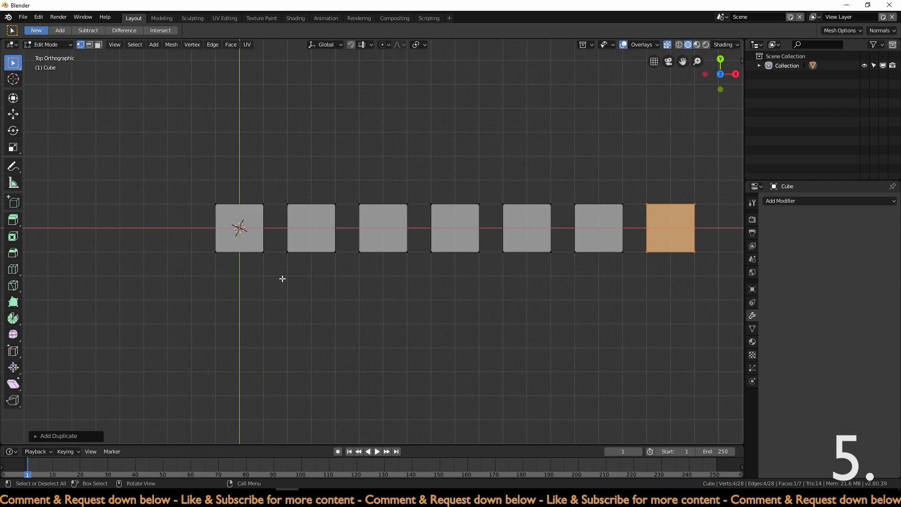
Undo the last four repeated duplications in the row of squares.
{"action": "key", "text": "ctrl+z"}
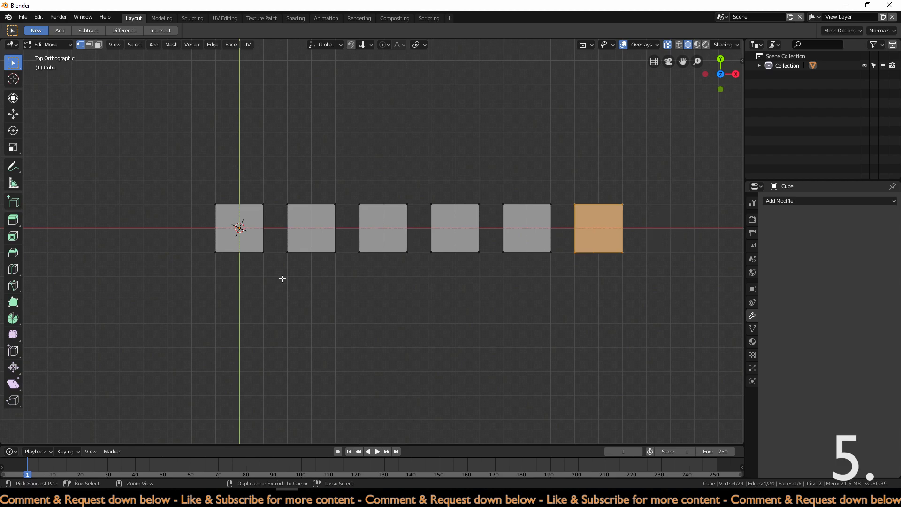
{"action": "key", "text": "ctrl+z"}
{"action": "key", "text": "ctrl+z"}
{"action": "key", "text": "ctrl+z"}
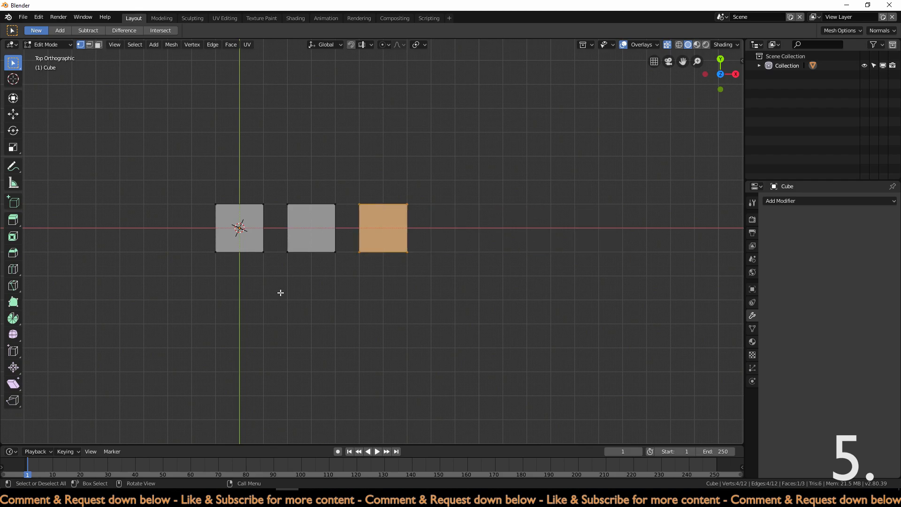
{"action": "key", "text": "shift"}
{"action": "key", "text": "shift"}
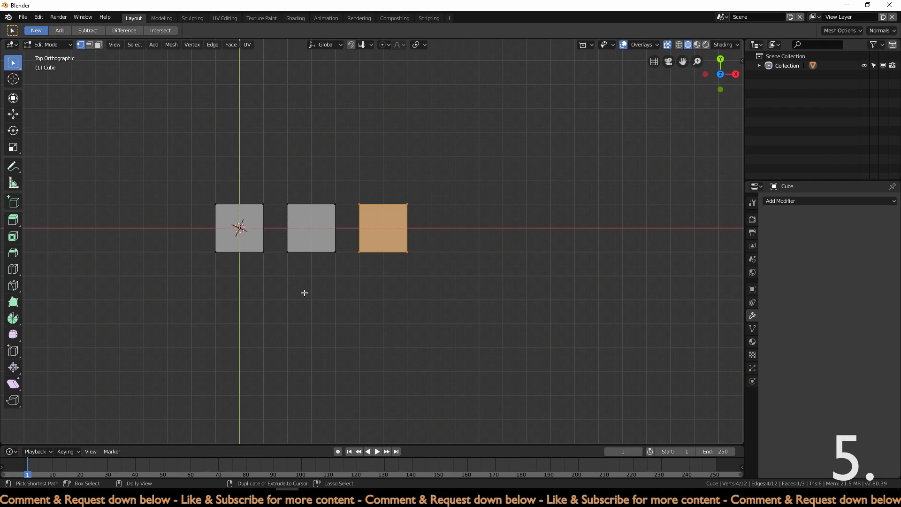
Repeat the last duplication four times to extend the row of three squares to seven.
{"action": "key", "text": "shift+r"}
{"action": "key", "text": "shift+r"}
{"action": "key", "text": "shift+r"}
{"action": "key", "text": "shift+r"}
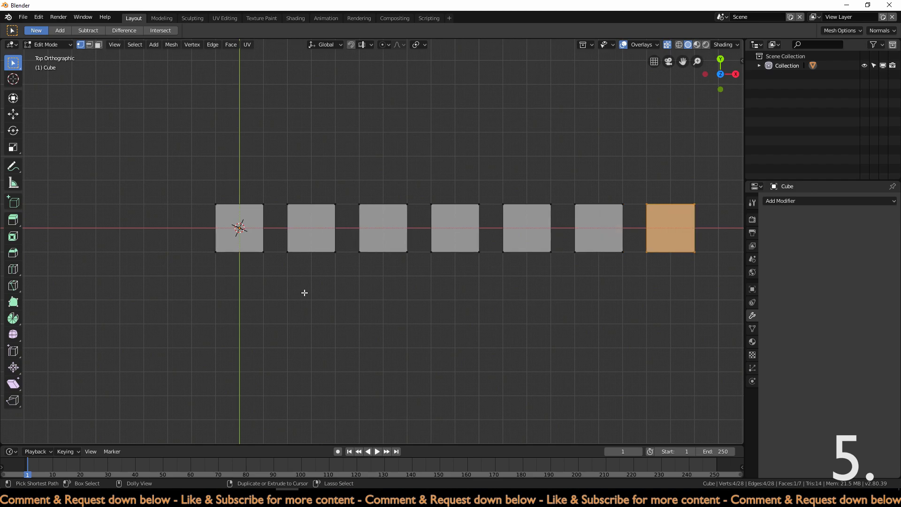
Undo the last four duplications of the square and redo all four.
{"action": "key", "text": "ctrl+z"}
{"action": "key", "text": "ctrl+z"}
{"action": "key", "text": "ctrl+z"}
{"action": "key", "text": "ctrl+z"}
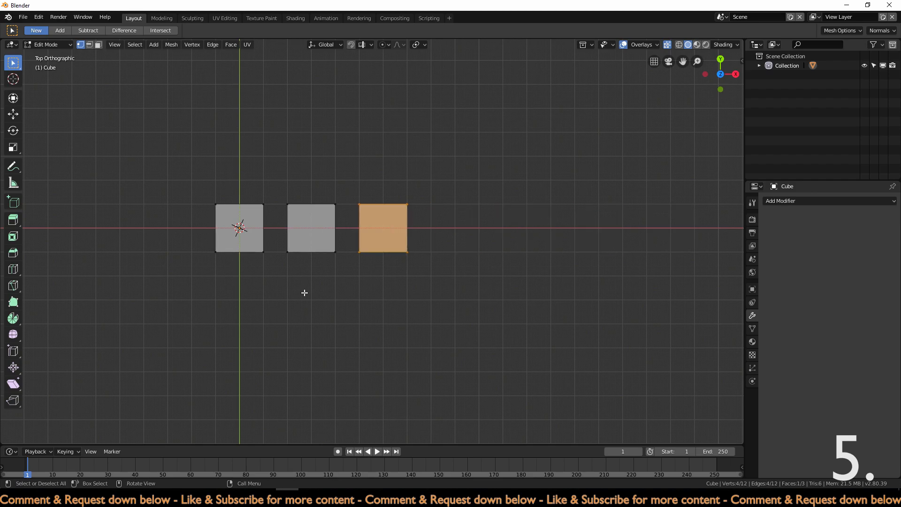
{"action": "key", "text": "ctrl+shift+z"}
{"action": "key", "text": "ctrl+shift+z"}
{"action": "key", "text": "ctrl+shift+z"}
{"action": "key", "text": "ctrl+shift+z"}
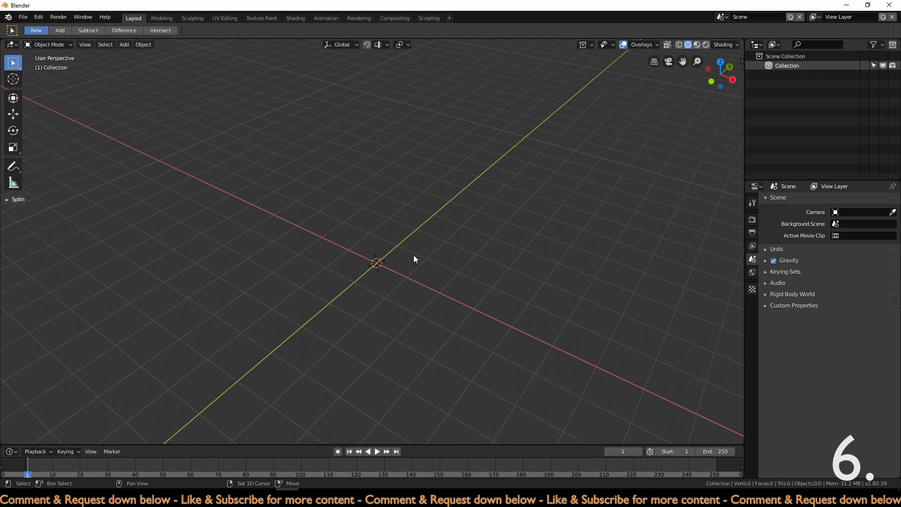
Add a cube mesh at the origin of the empty scene.
{"action": "key", "text": "shift+a"}
{"action": "mouse_move", "coordinate": [413, 255]}
{"action": "left_click", "coordinate": [462, 264]}
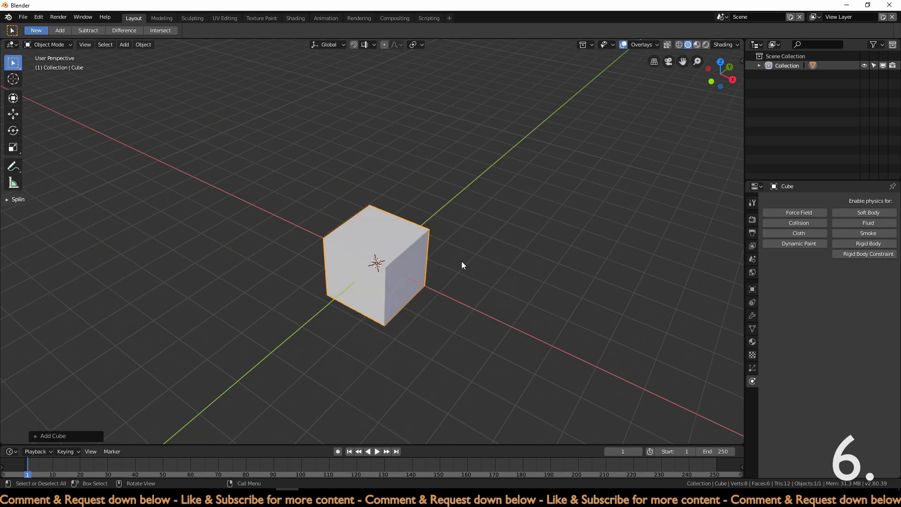
Apply the Quick Fluid effect to the cube and start baking the fluid domain's simulation.
{"action": "left_click", "coordinate": [150, 45]}
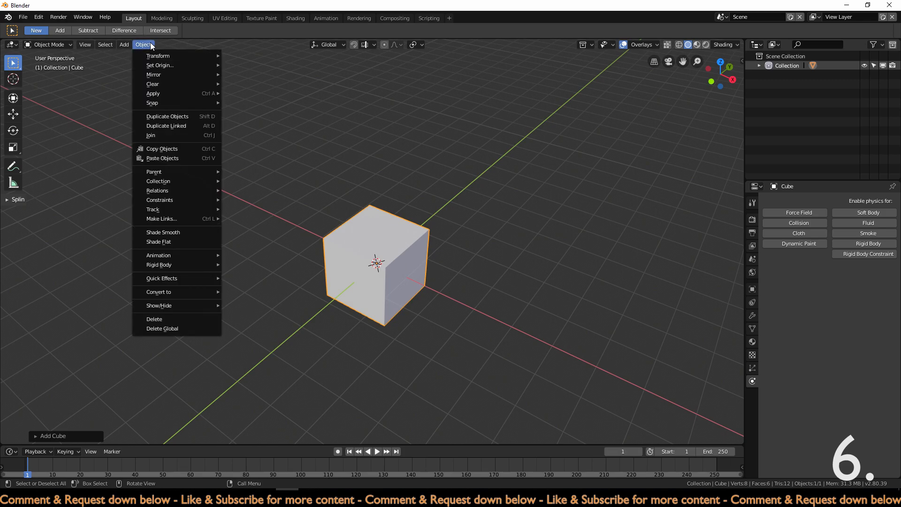
{"action": "mouse_move", "coordinate": [185, 280]}
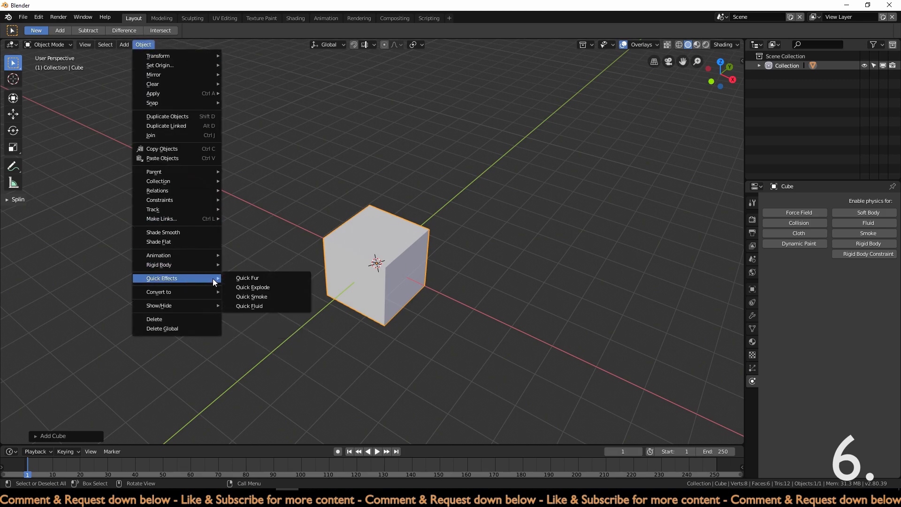
{"action": "left_click", "coordinate": [258, 309]}
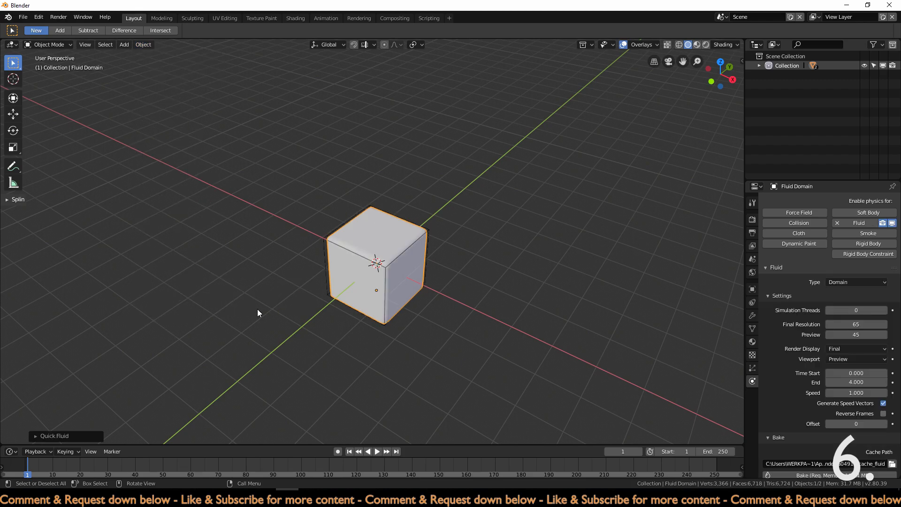
{"action": "left_click", "coordinate": [791, 473]}
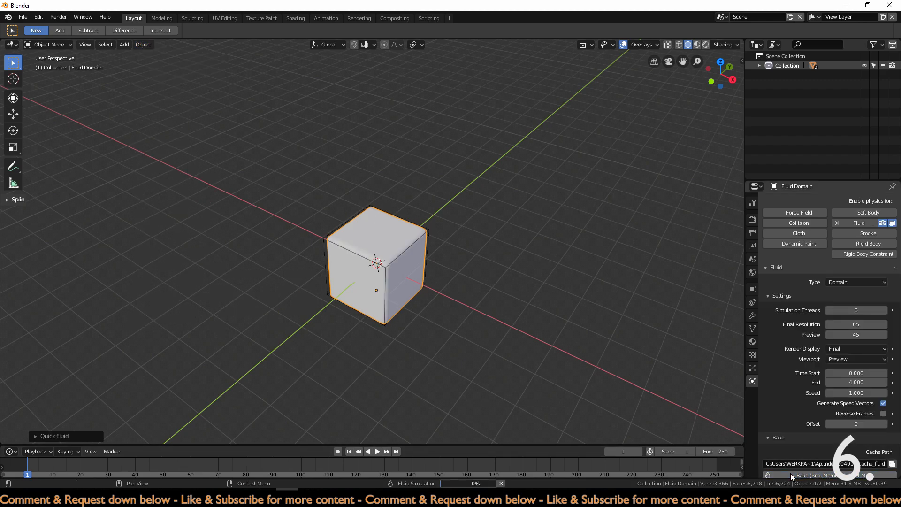